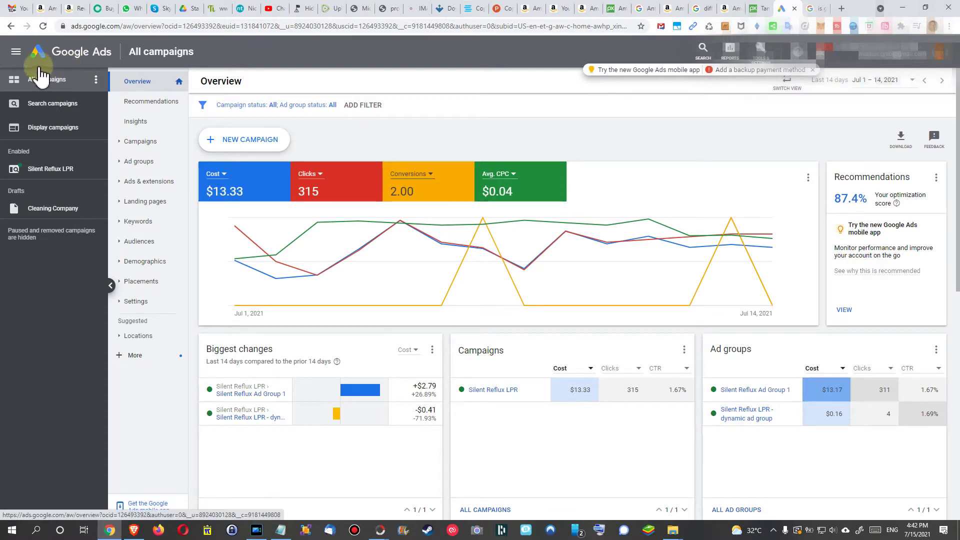
# - Open the Search Keywords list and sort it by status, with eligible keywords like 'acid reflux' first
pyautogui.click(135, 221)
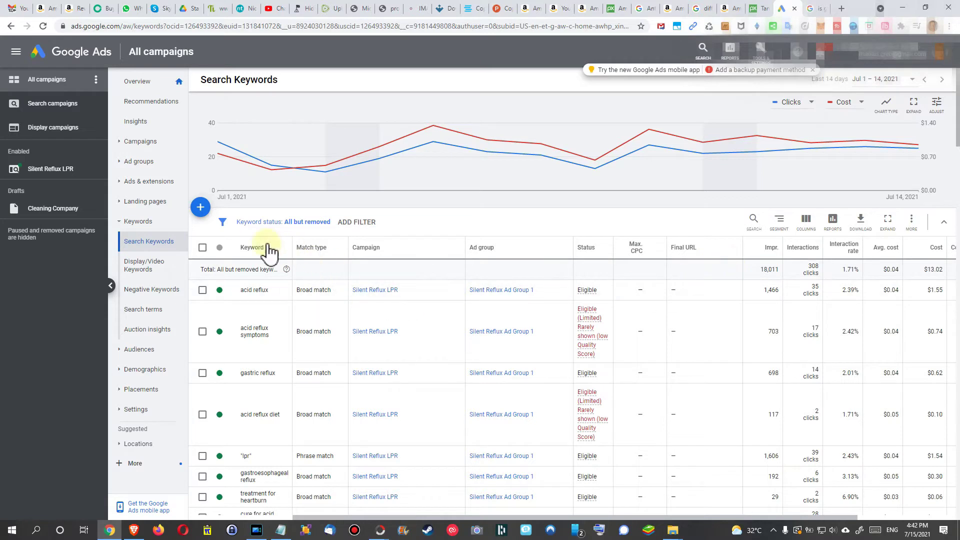
pyautogui.moveTo(220, 252)
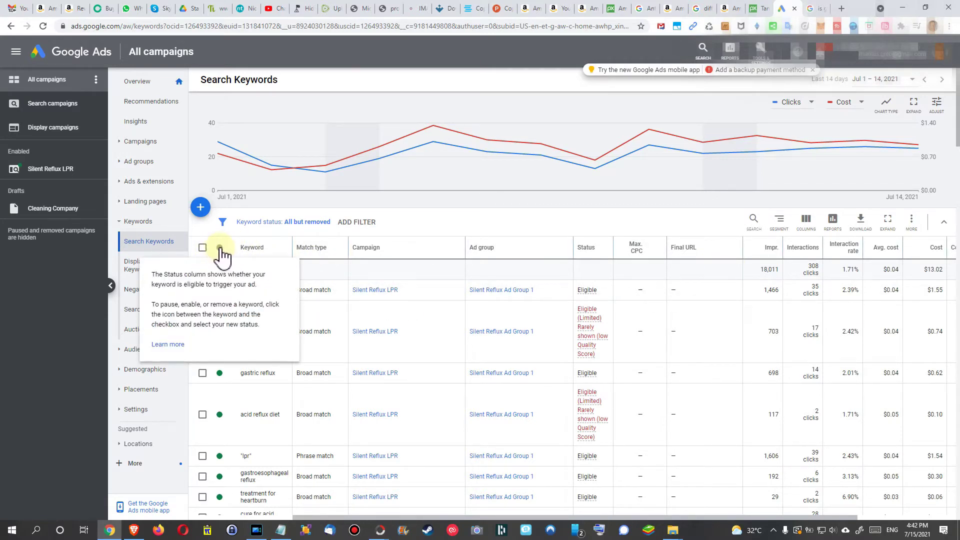
pyautogui.click(220, 248)
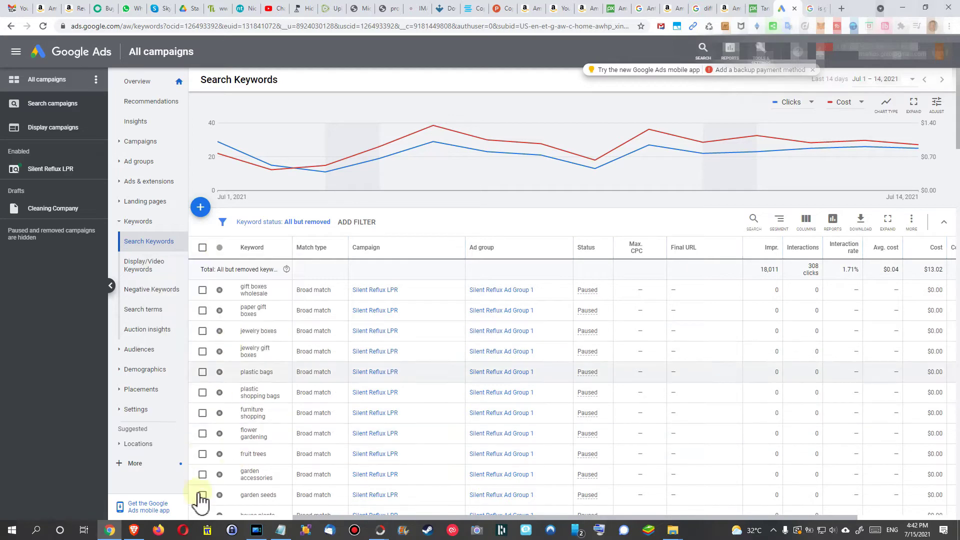
pyautogui.click(220, 248)
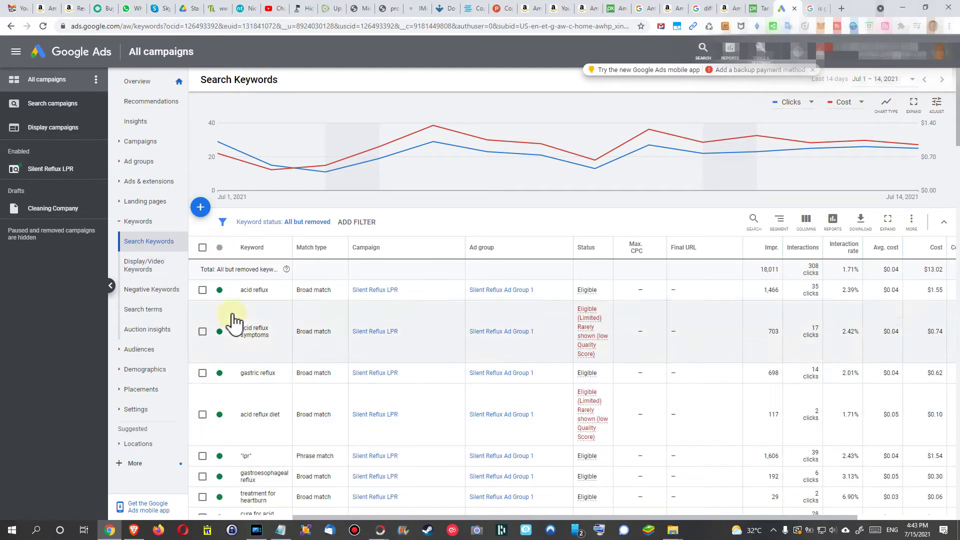
pyautogui.click(220, 248)
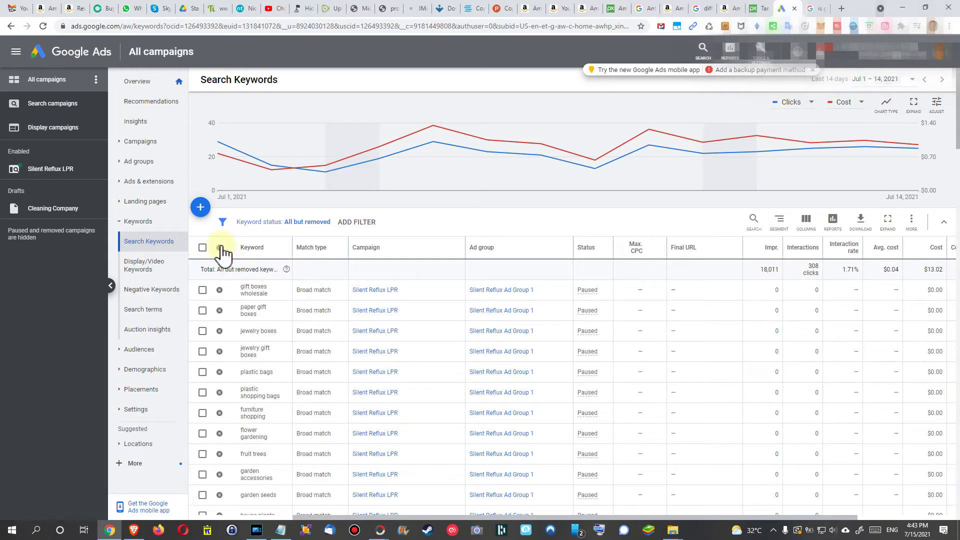
pyautogui.click(221, 246)
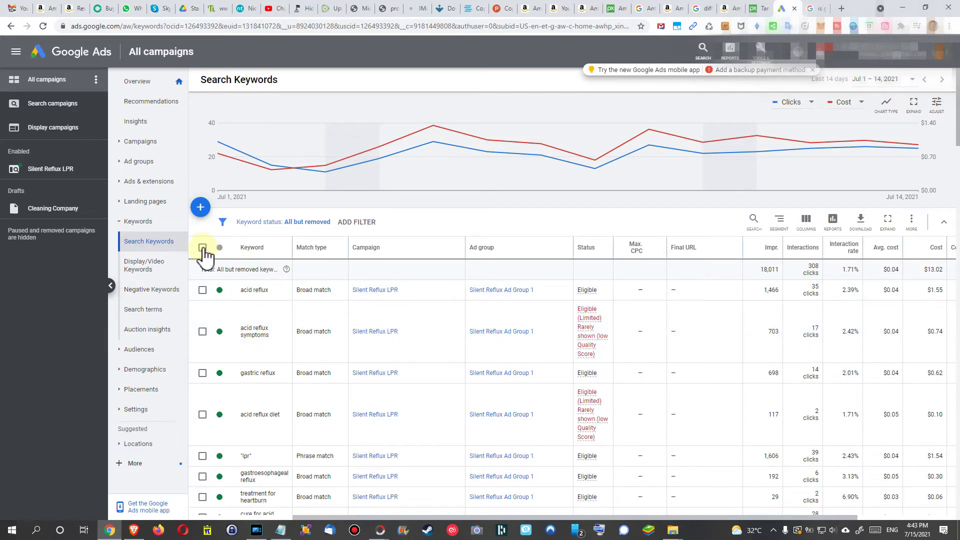
# - Select every keyword on the page, extend the selection to all 19,368 keywords, and view the bulk Edit options
pyautogui.click(202, 248)
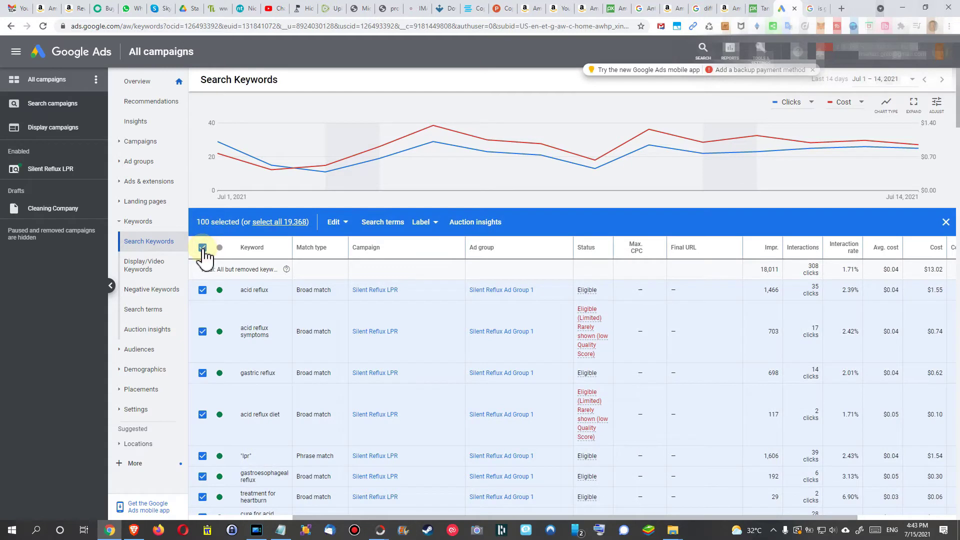
pyautogui.click(276, 223)
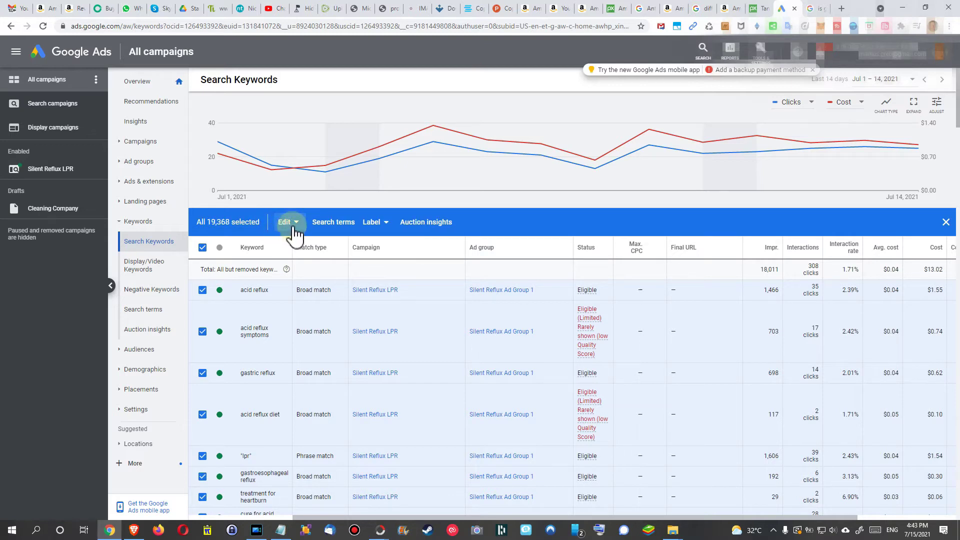
pyautogui.click(293, 228)
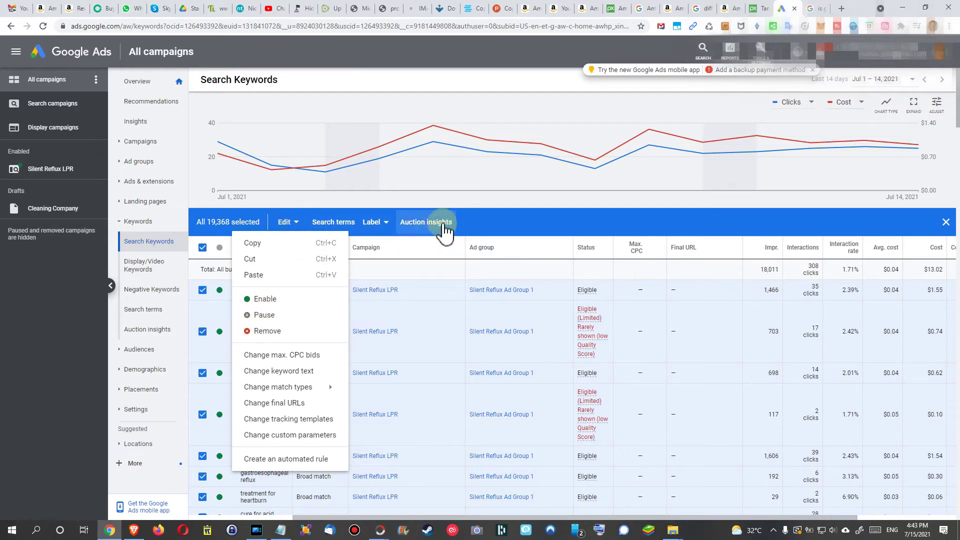
# - Close the Edit menu and sort keywords by conversions, highest first, with 'gastric reflux' at 1.00 on top
pyautogui.click(492, 220)
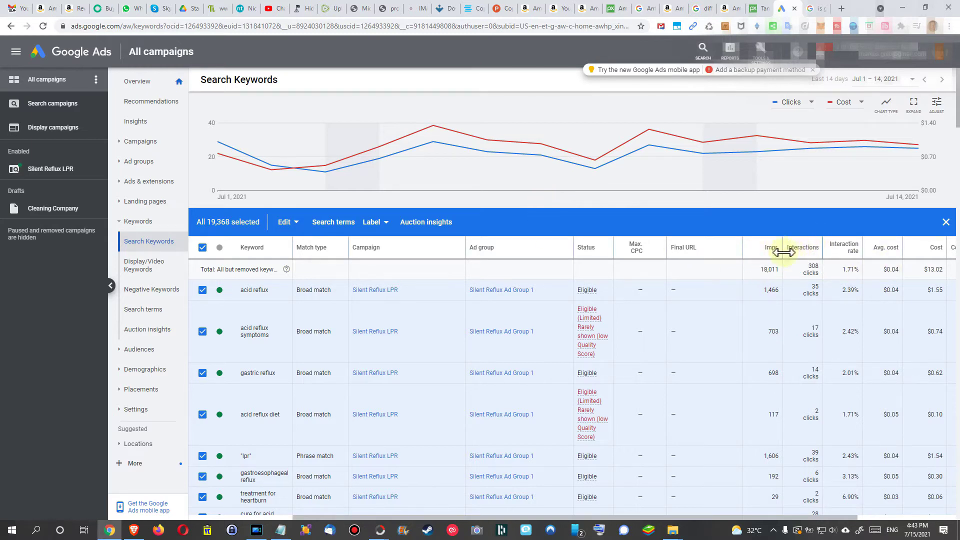
pyautogui.moveTo(774, 256)
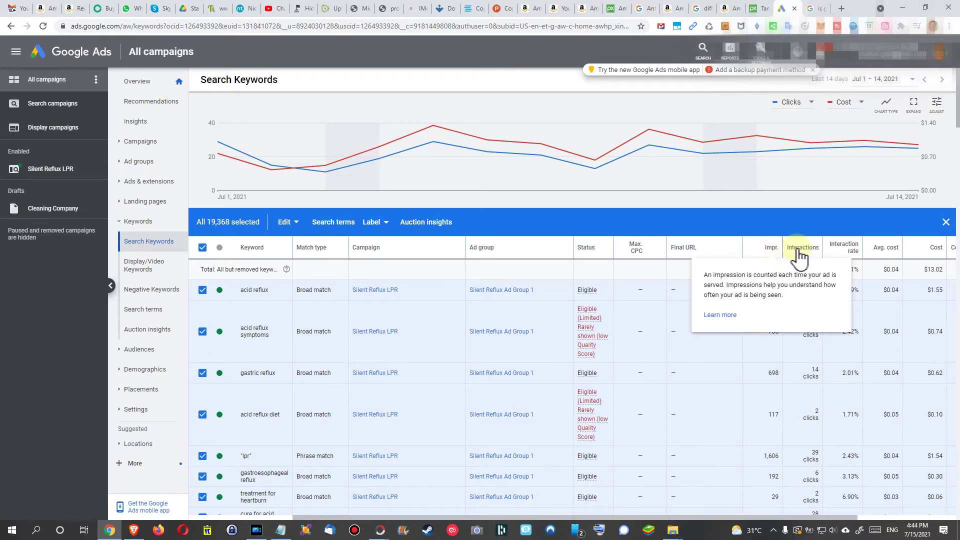
pyautogui.moveTo(809, 256)
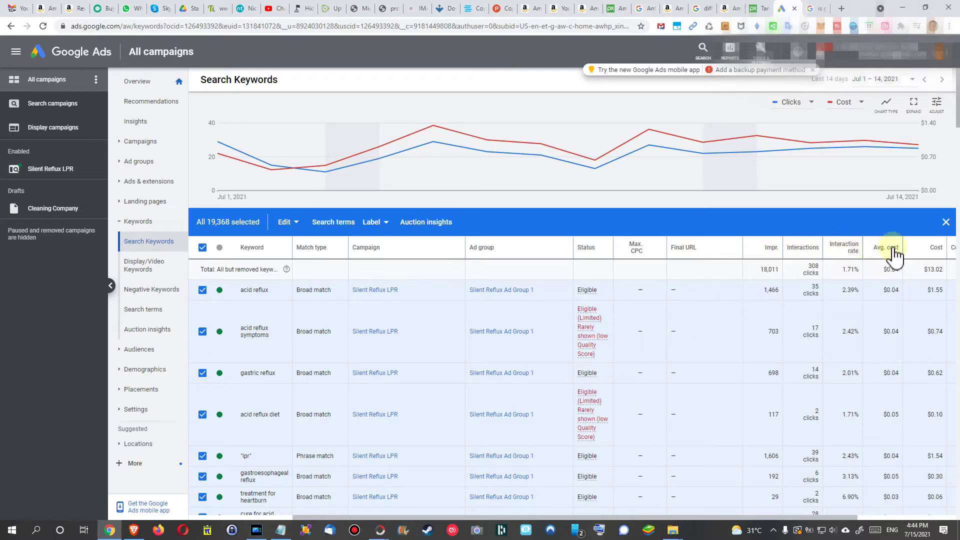
pyautogui.moveTo(892, 255)
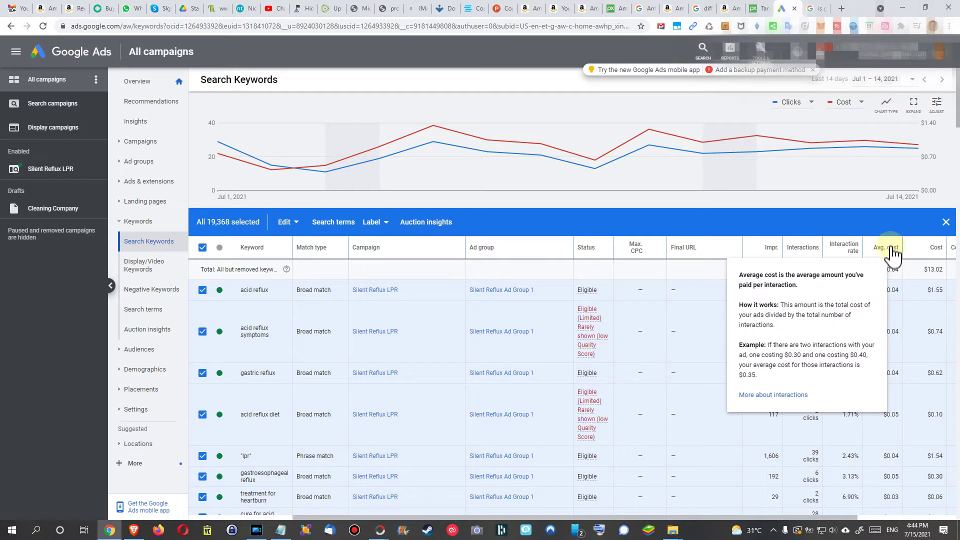
pyautogui.click(809, 248)
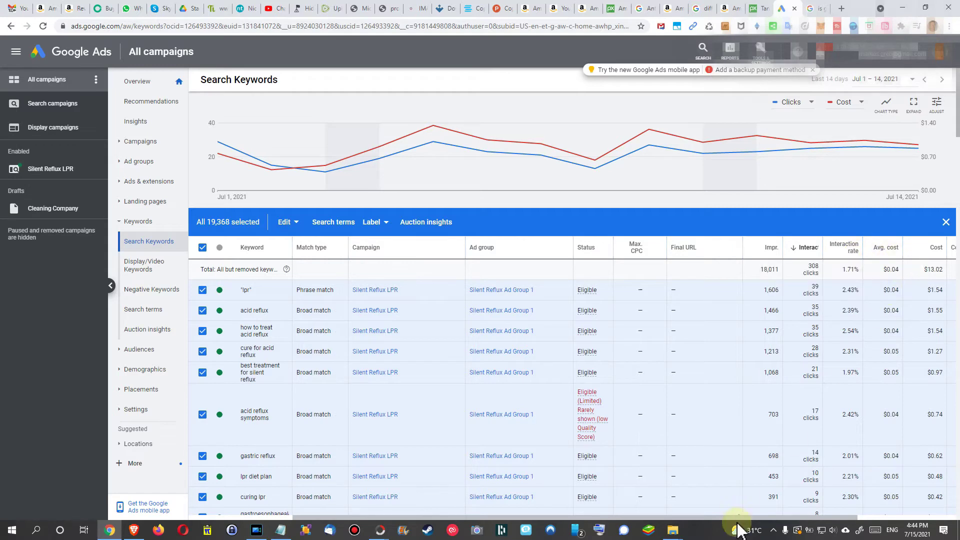
pyautogui.hscroll(3, 857, 516)
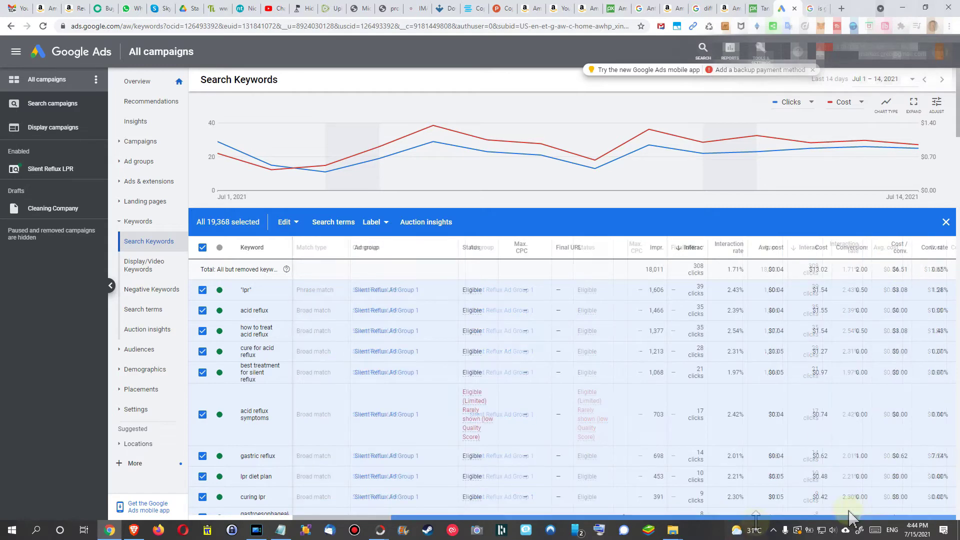
pyautogui.click(857, 249)
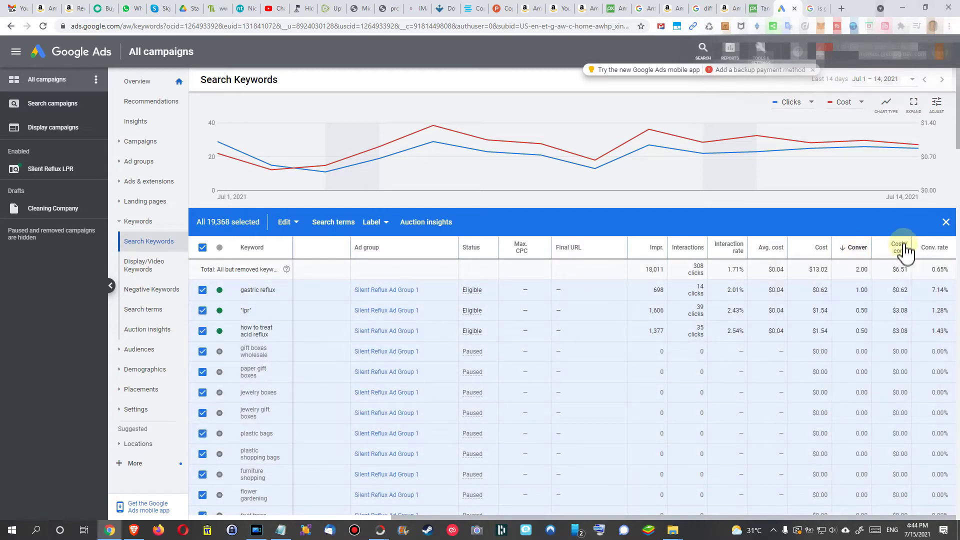
pyautogui.click(904, 250)
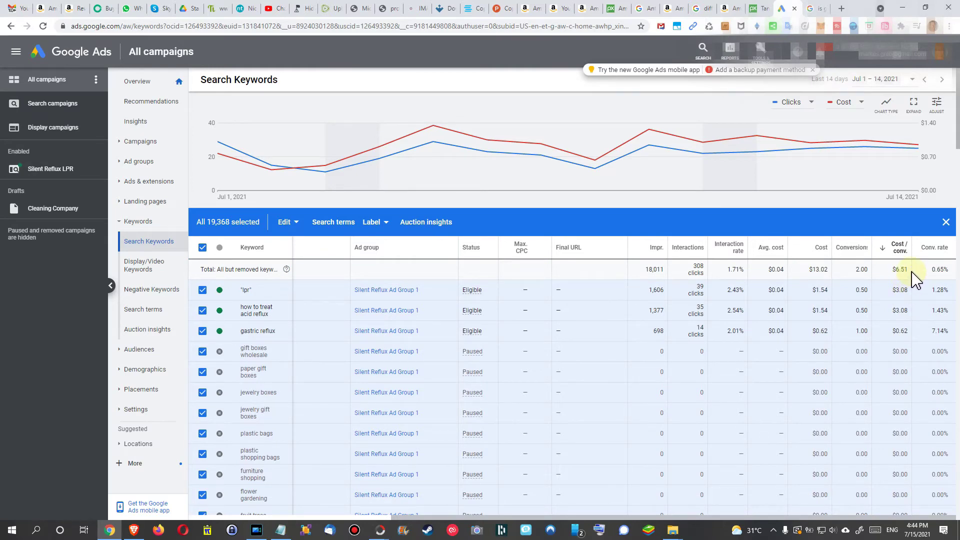
pyautogui.click(900, 248)
pyautogui.click(898, 248)
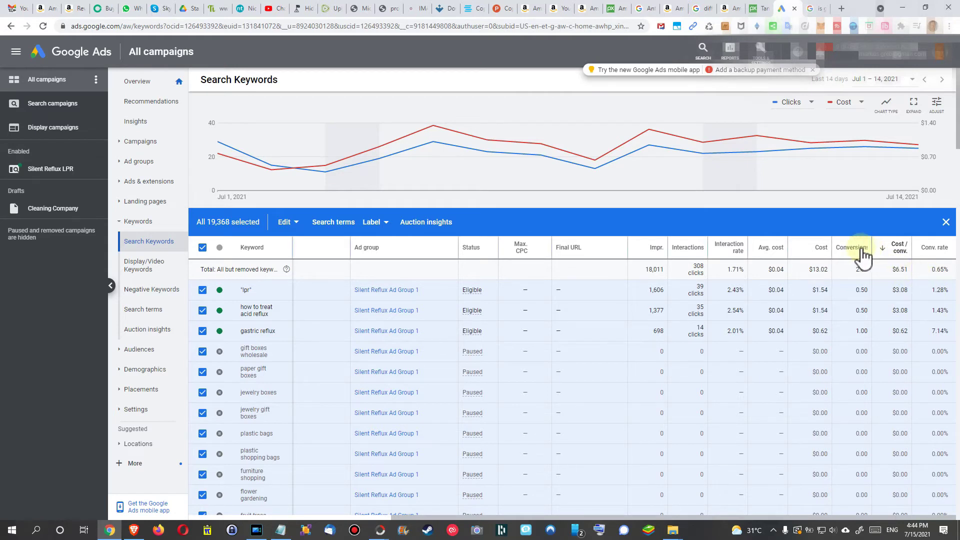
pyautogui.moveTo(860, 248)
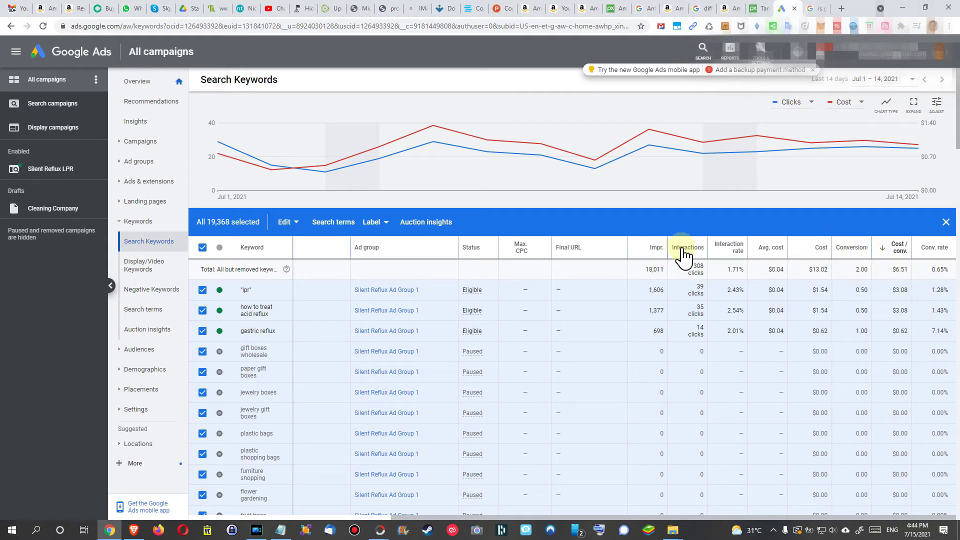
pyautogui.click(852, 250)
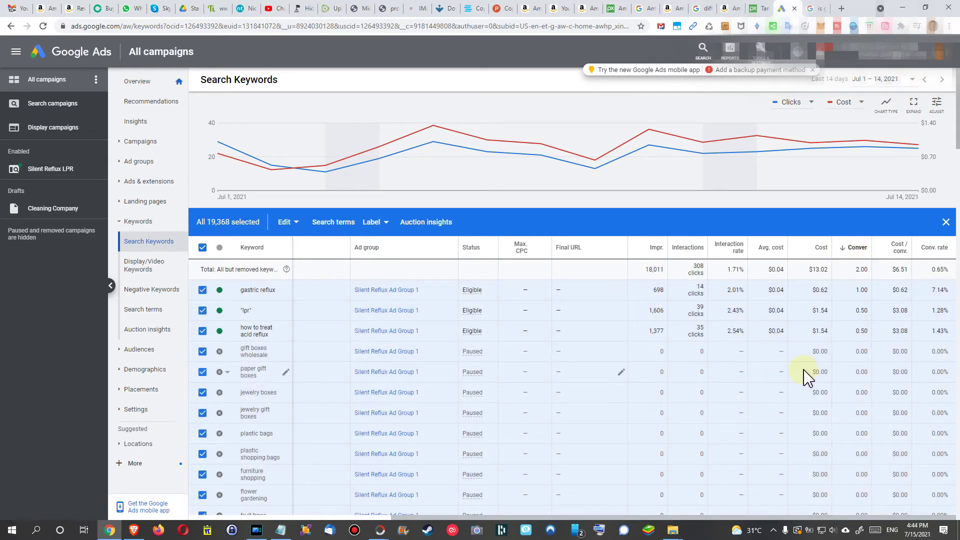
# - Re-sort keywords by interactions, highest first, with 'lpr' at 39 clicks on top, and browse further down
pyautogui.click(692, 248)
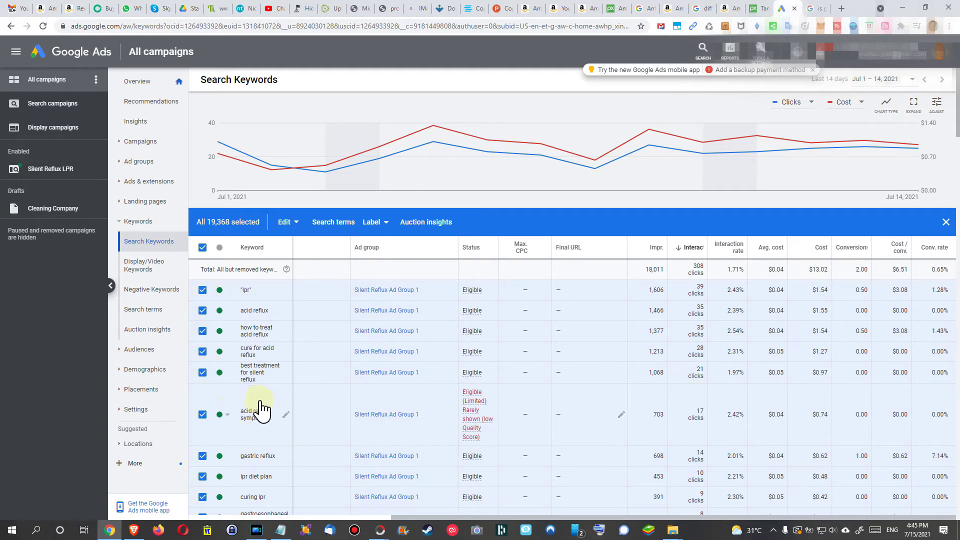
pyautogui.scroll(-2, 230, 434)
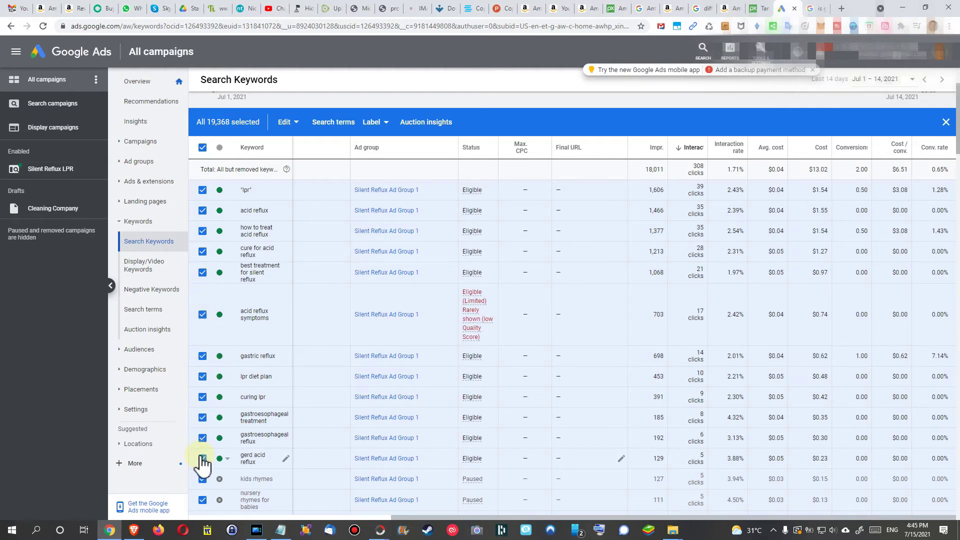
pyautogui.click(287, 122)
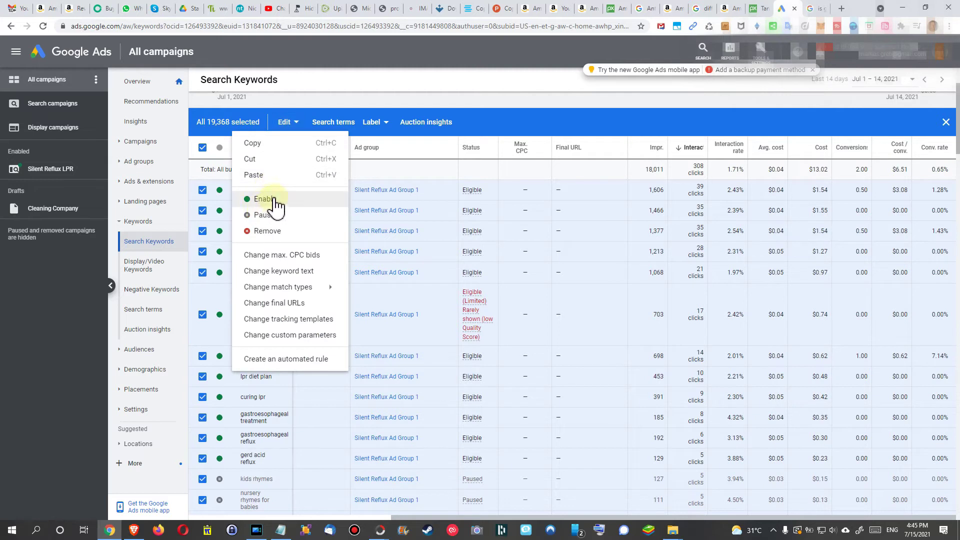
pyautogui.click(496, 94)
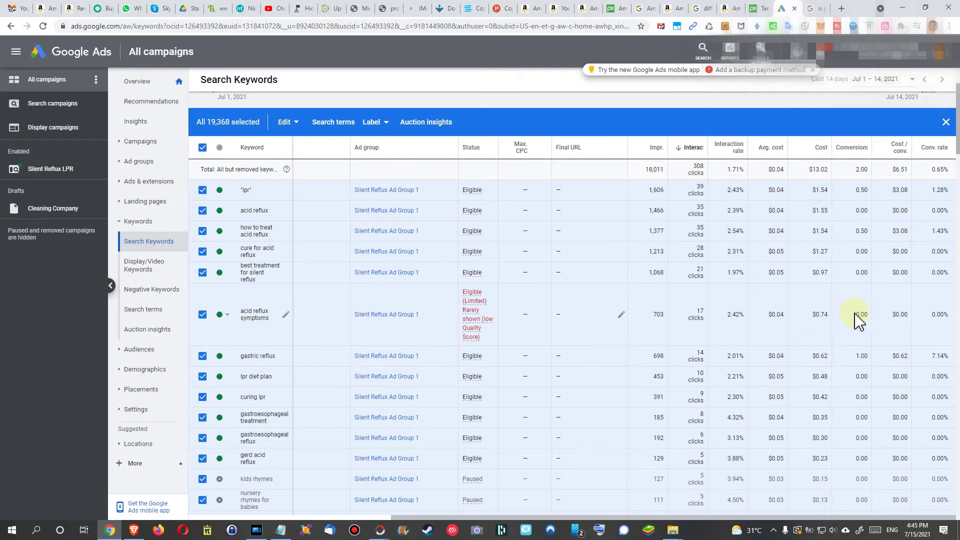
pyautogui.scroll(-3, 896, 328)
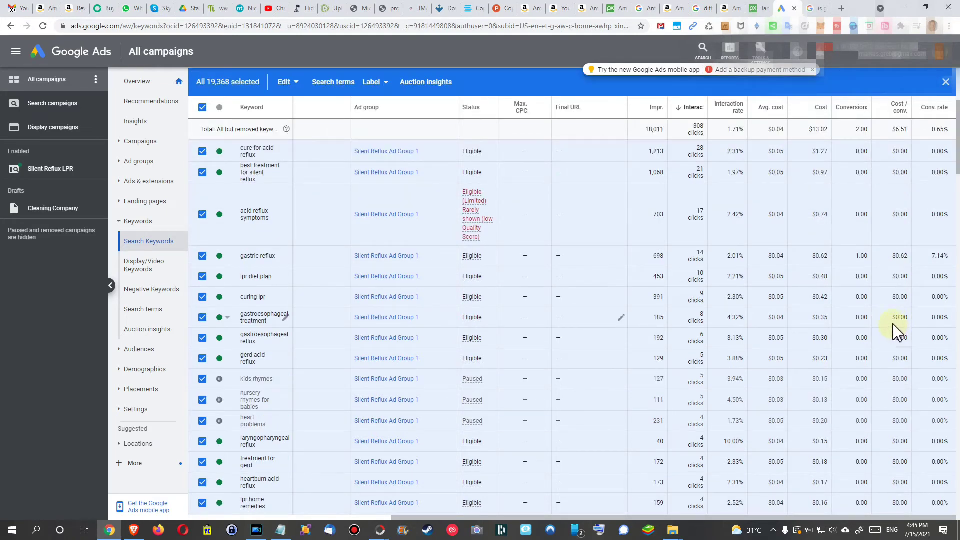
# - Show All time data (Jun 1, 2015 – Jul 15, 2021) sorted by conversions, led by 'laryngopharyngeal reflux' at 18.00
pyautogui.click(855, 107)
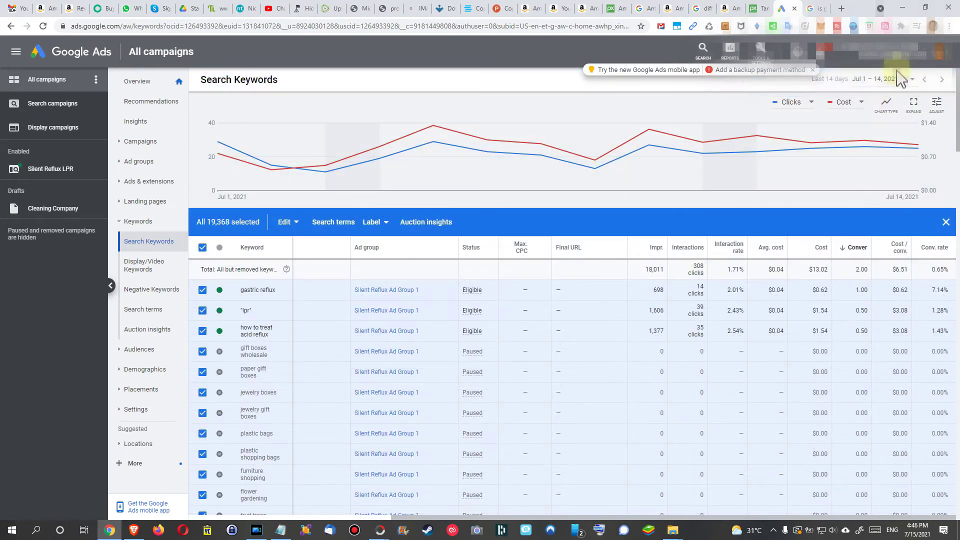
pyautogui.click(903, 80)
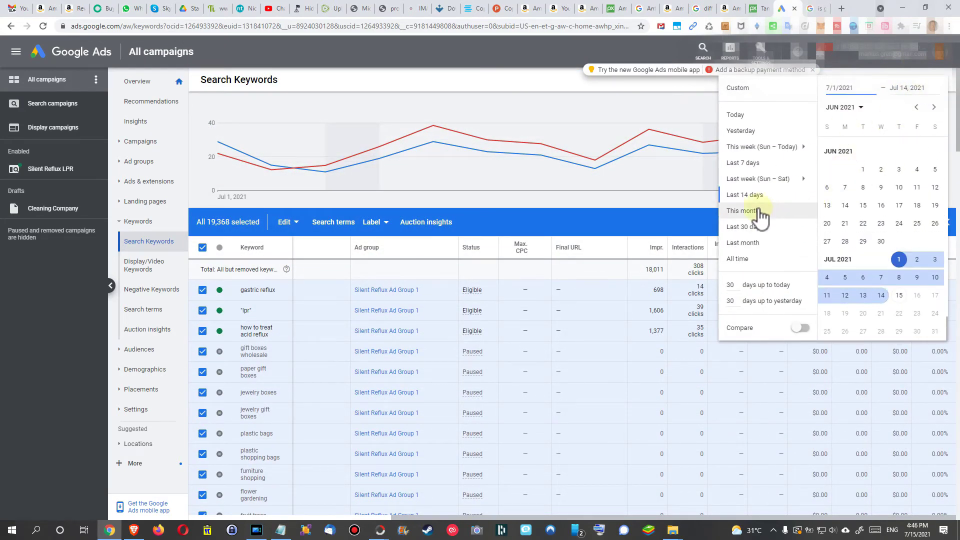
pyautogui.click(738, 259)
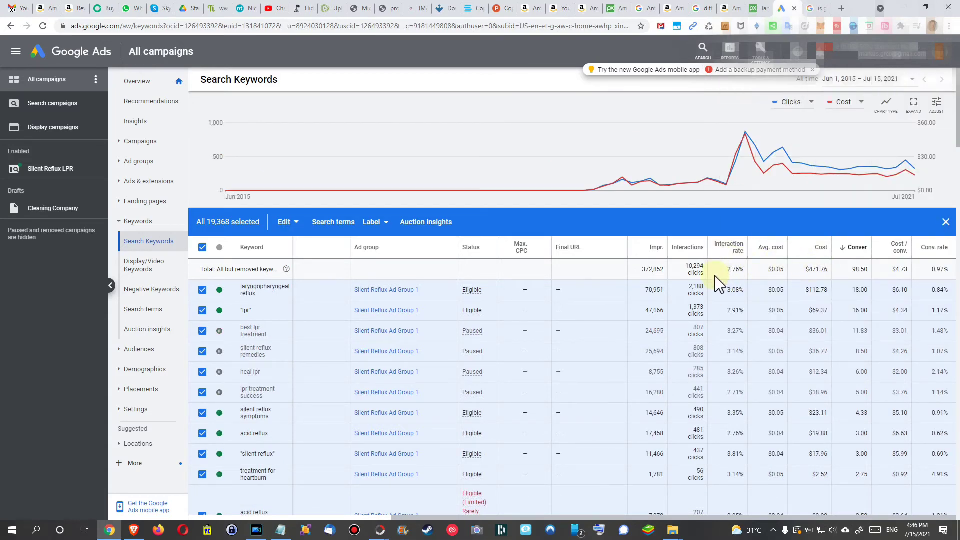
pyautogui.moveTo(862, 256)
pyautogui.click(862, 254)
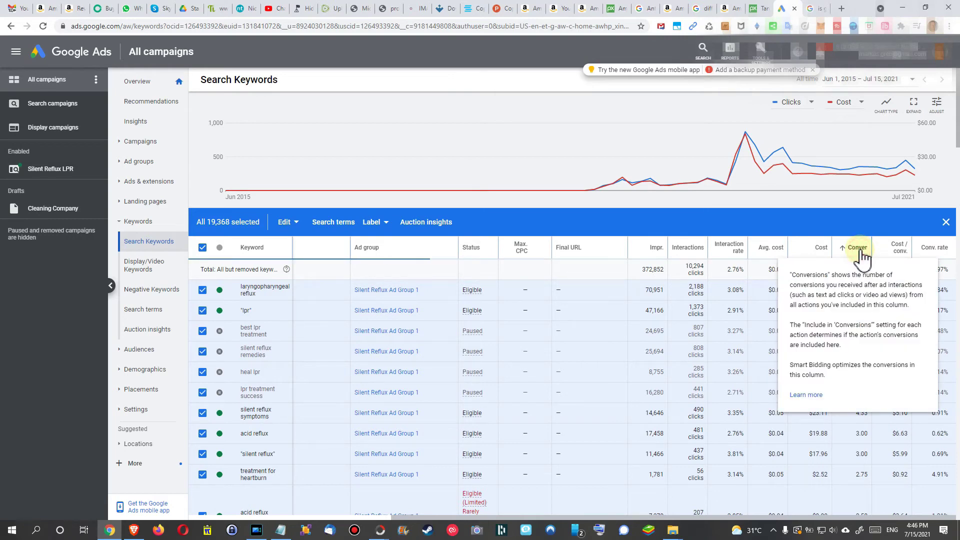
pyautogui.click(857, 249)
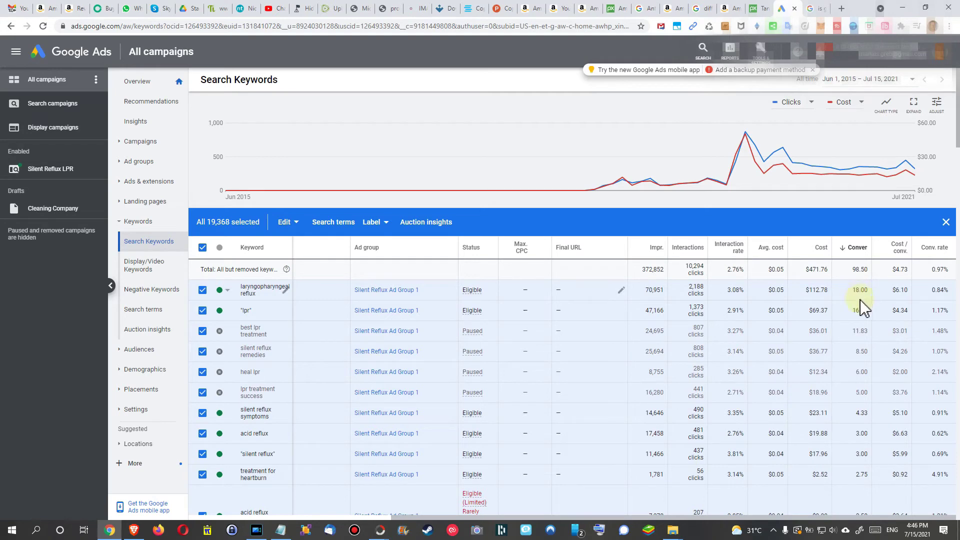
pyautogui.scroll(-2, 863, 306)
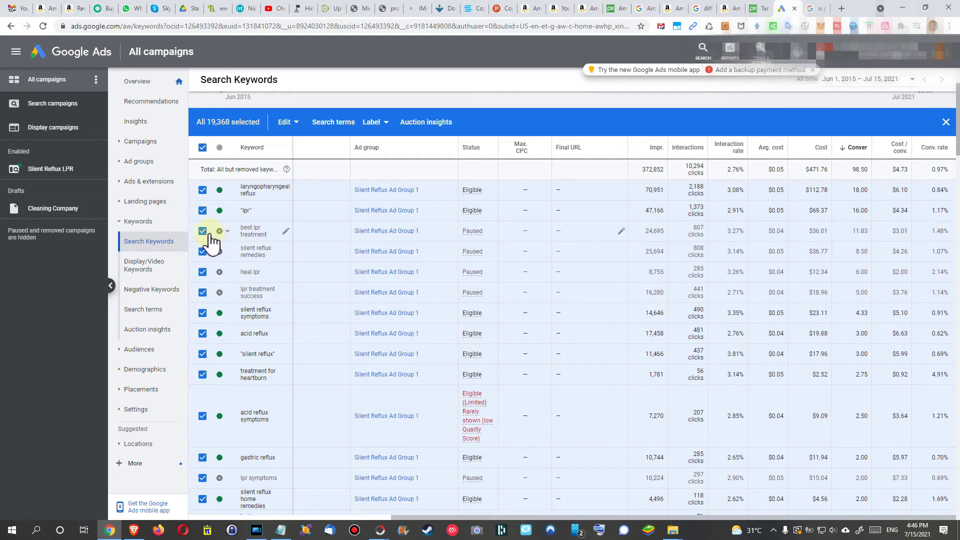
# - Clear the all-keyword selection, then tick and enable the nine paused keywords that have conversions
pyautogui.click(202, 147)
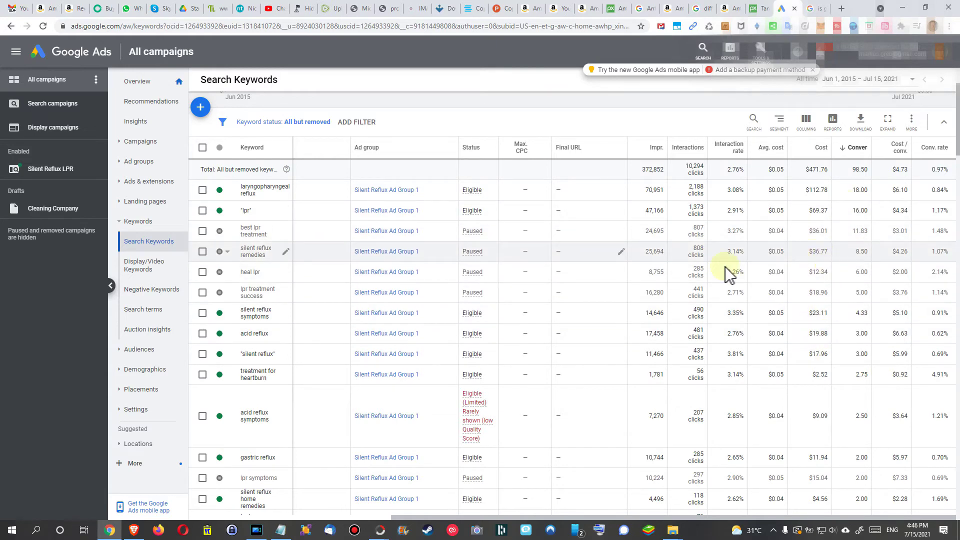
pyautogui.click(203, 252)
pyautogui.click(272, 125)
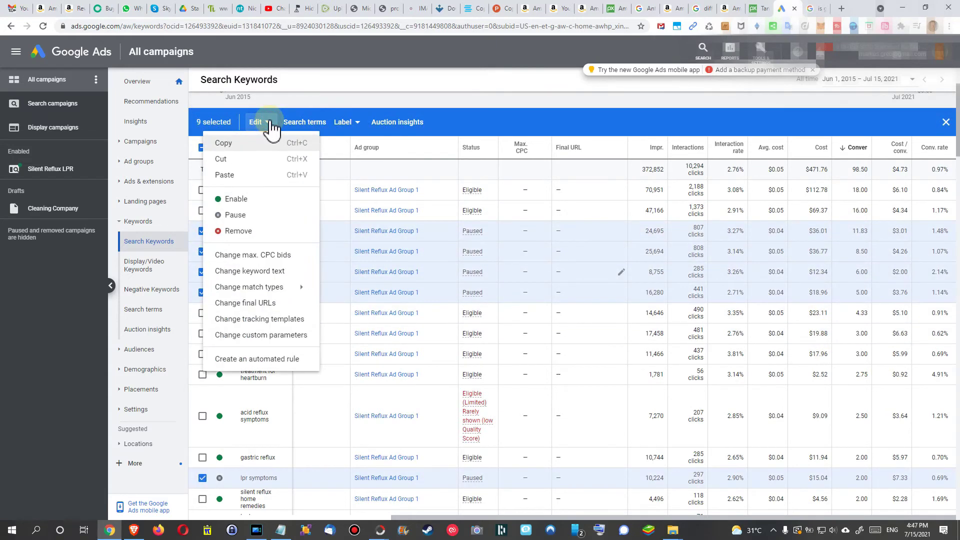
pyautogui.click(231, 199)
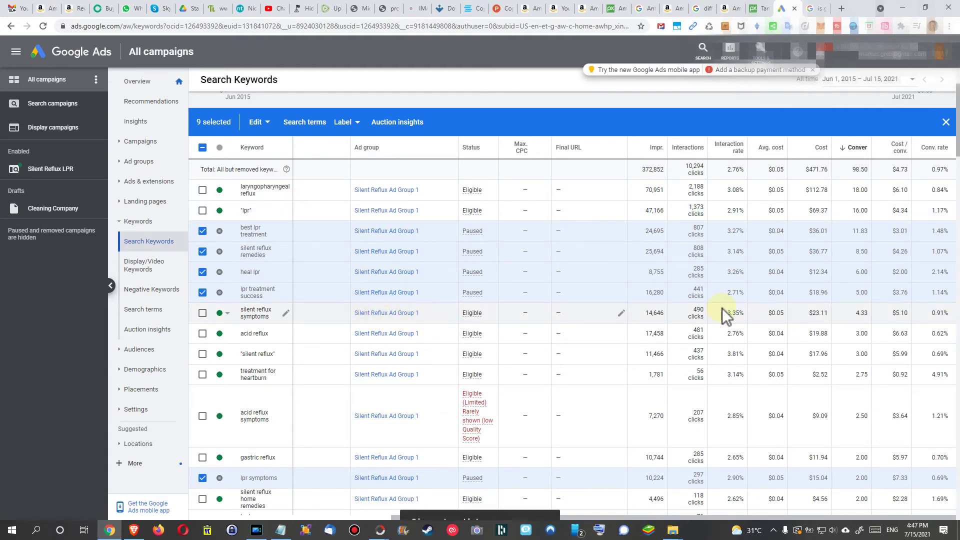
pyautogui.scroll(-10, 553, 343)
pyautogui.scroll(-4, 239, 287)
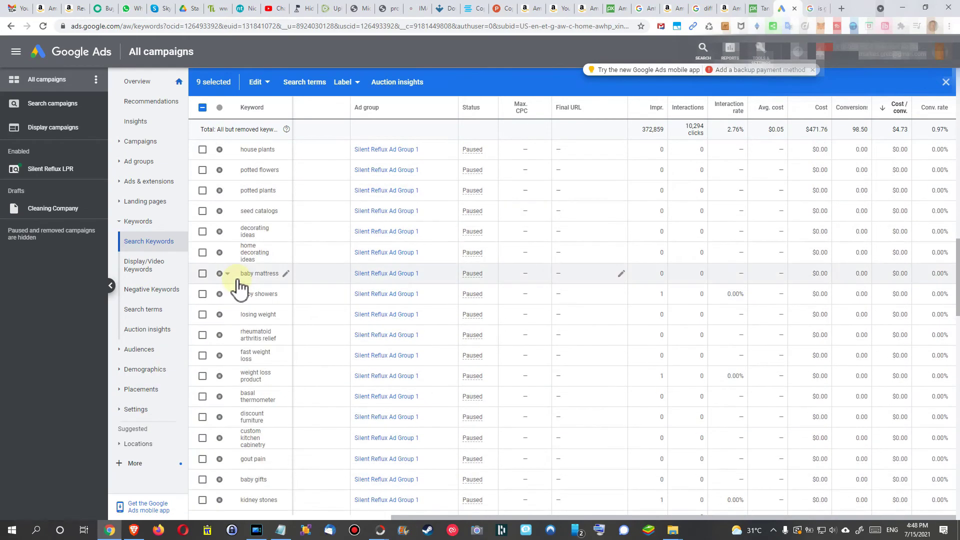
pyautogui.scroll(-6, 239, 287)
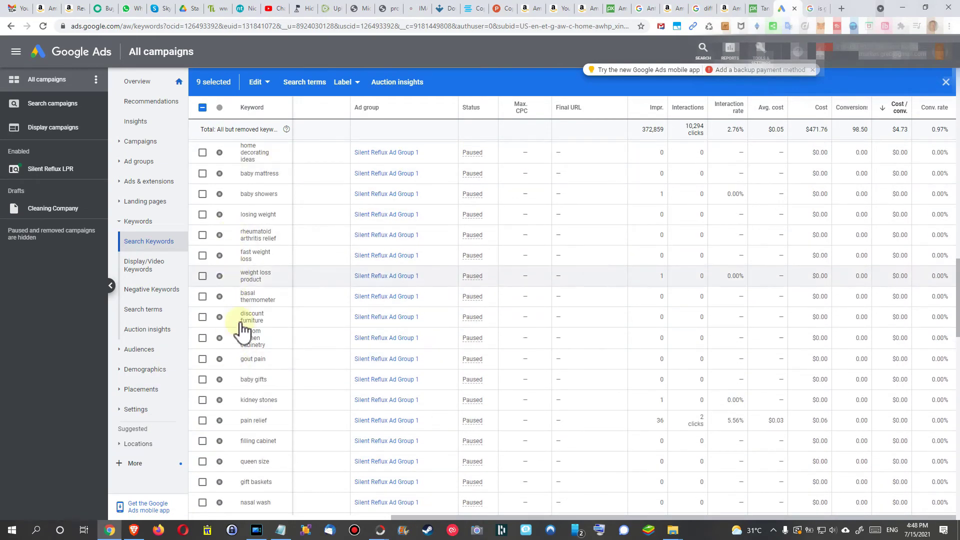
pyautogui.scroll(-6, 240, 322)
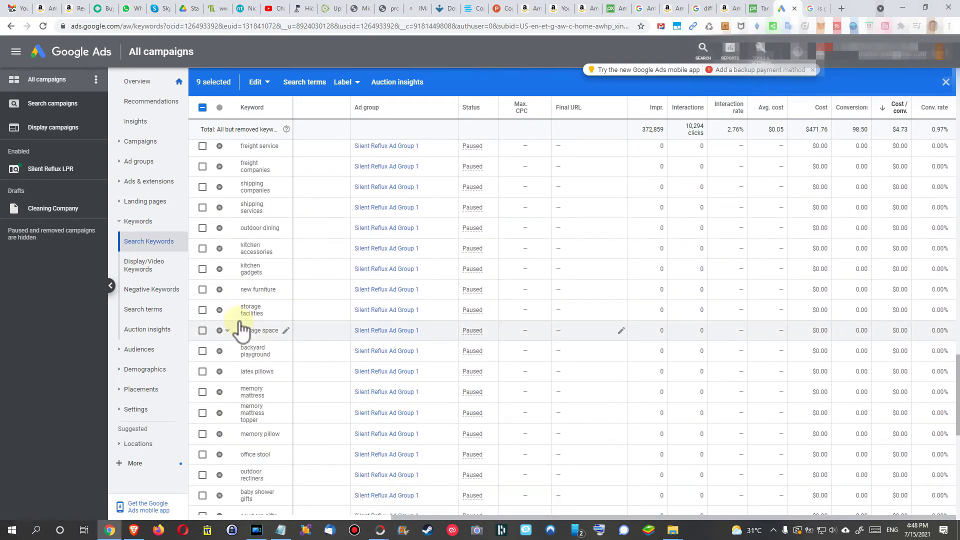
pyautogui.scroll(-2, 232, 309)
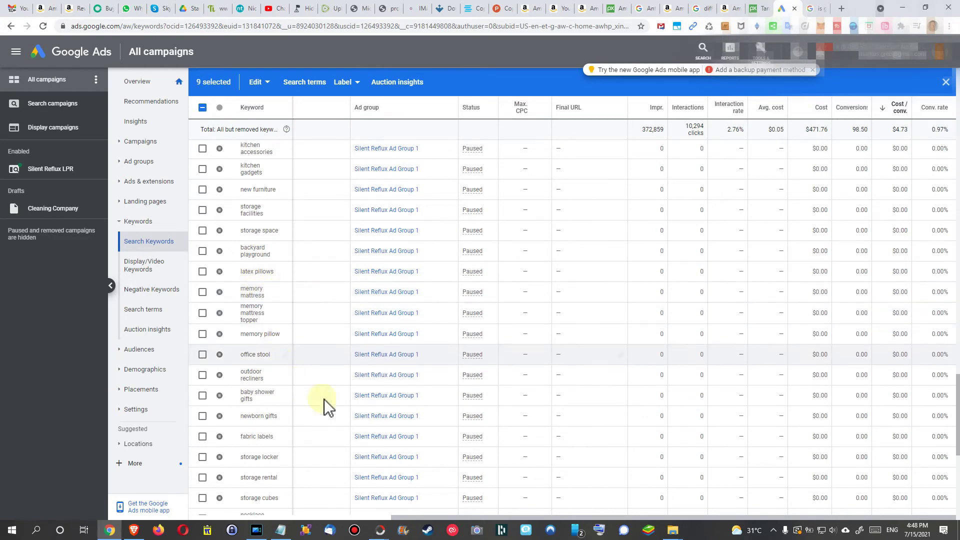
pyautogui.moveTo(954, 388); pyautogui.dragTo(955, 64)
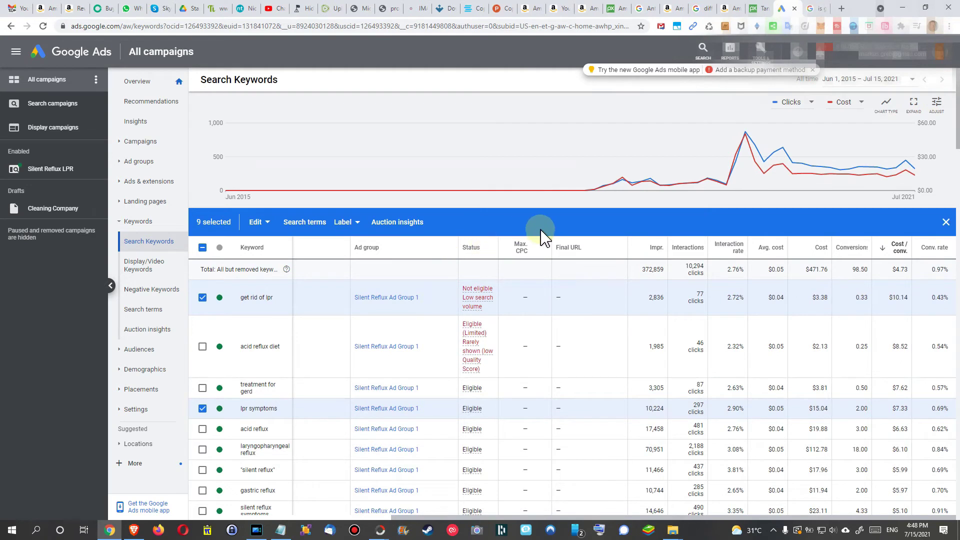
# - Dismiss the notification banner and open Auto-apply recommendations to the Keywords & targeting options
pyautogui.click(812, 70)
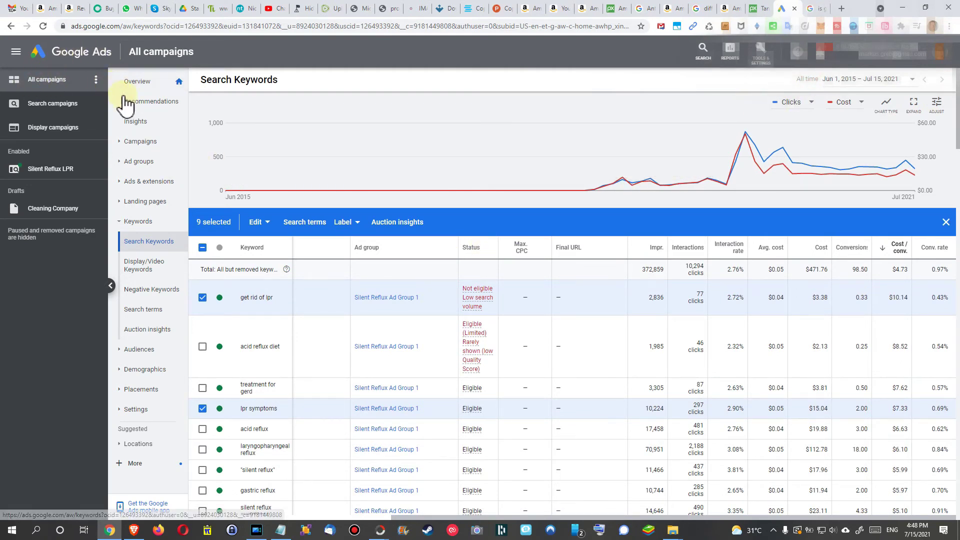
pyautogui.click(158, 104)
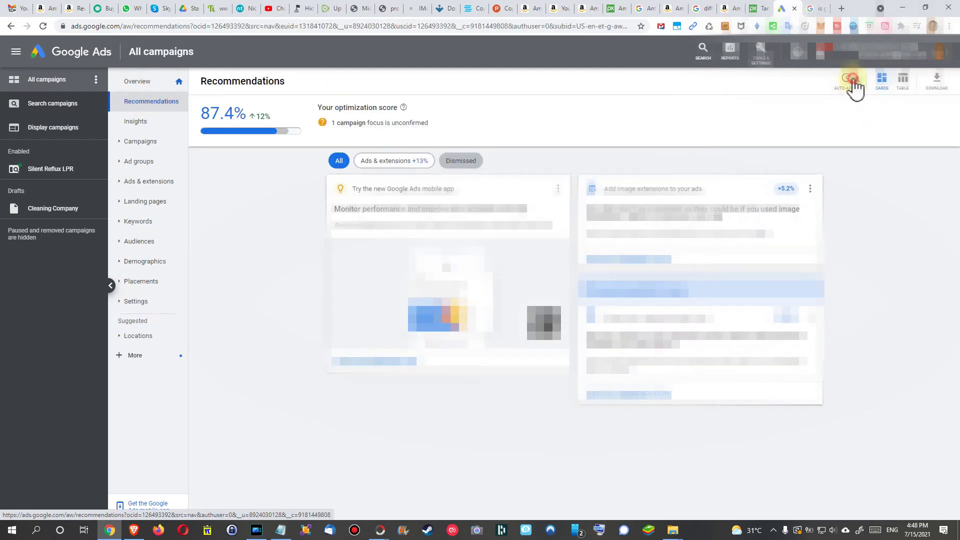
pyautogui.click(850, 80)
pyautogui.scroll(-2, 853, 165)
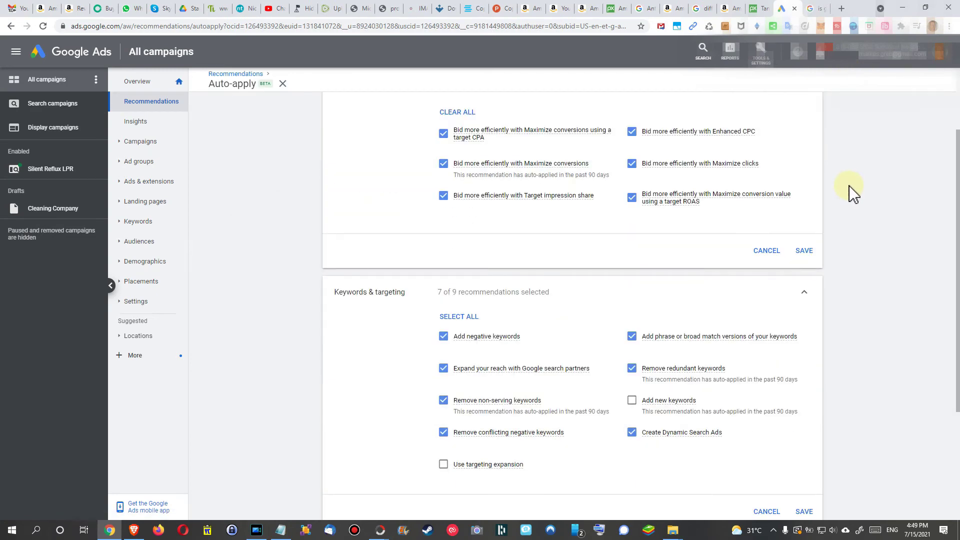
pyautogui.scroll(-2, 852, 192)
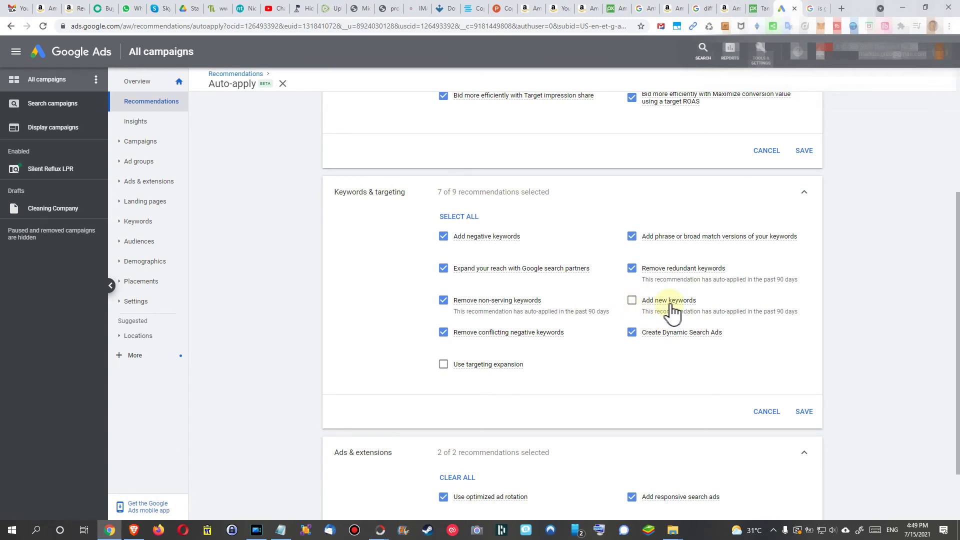
pyautogui.moveTo(696, 303)
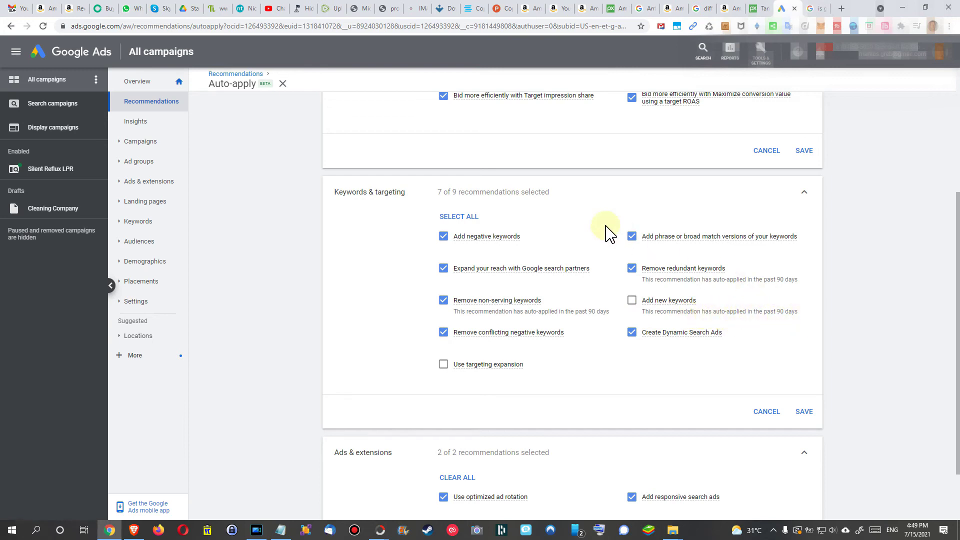
pyautogui.scroll(4, 603, 245)
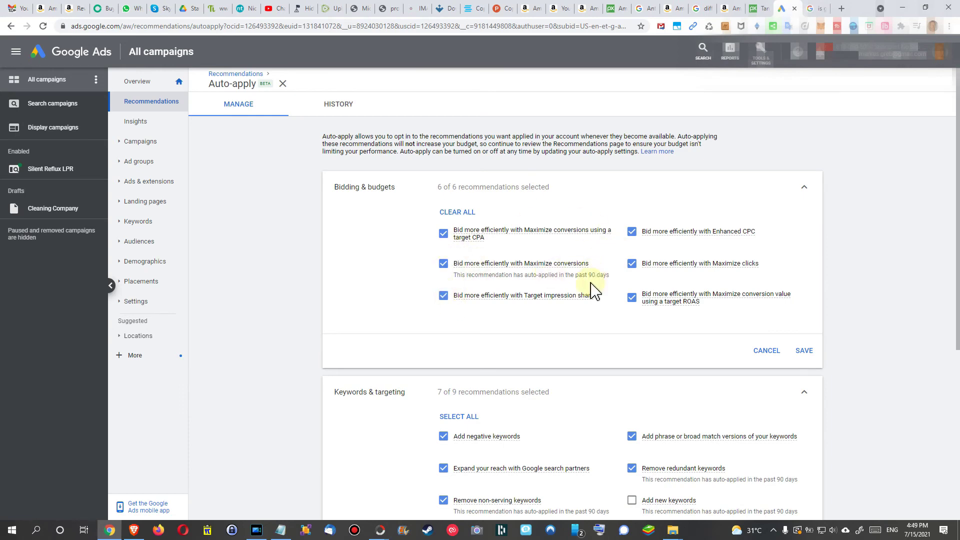
pyautogui.scroll(-5, 588, 285)
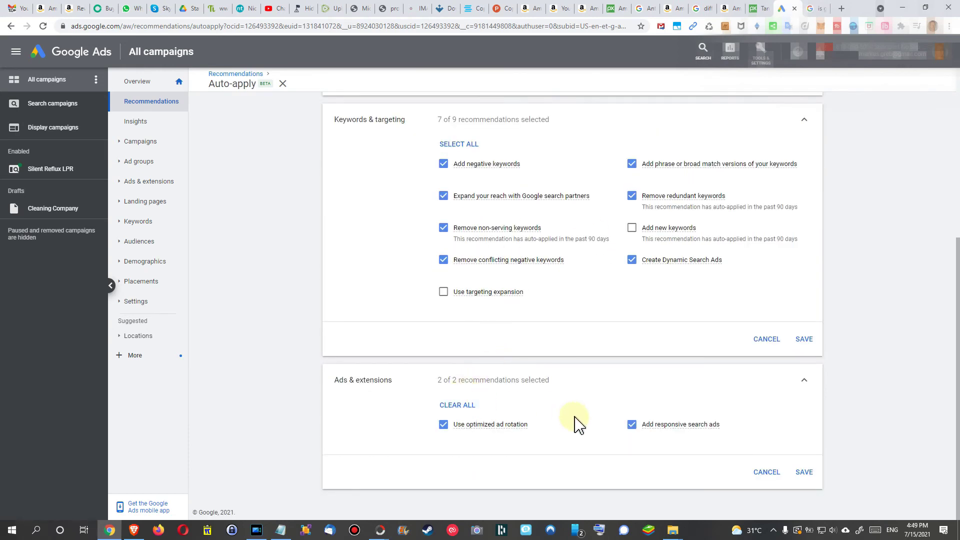
pyautogui.scroll(5, 561, 333)
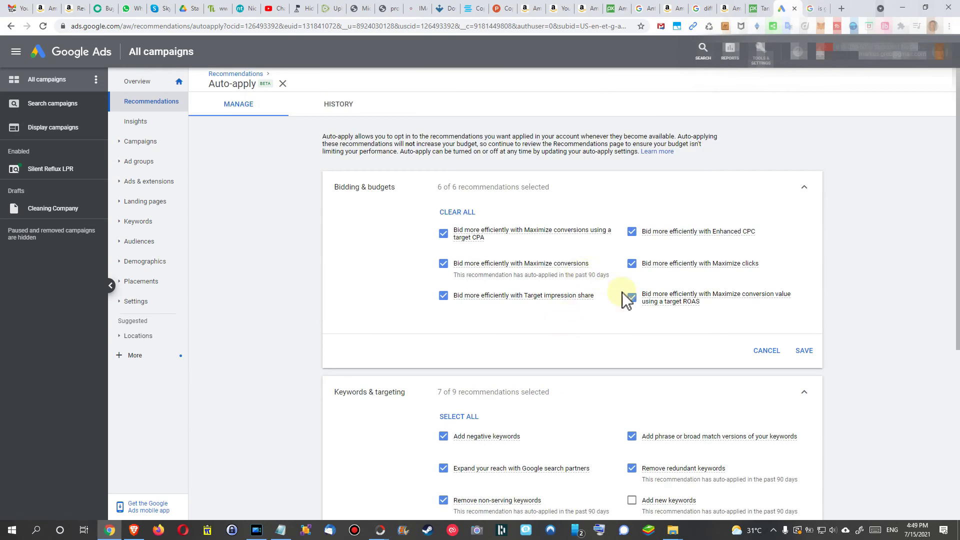
pyautogui.scroll(-2, 628, 300)
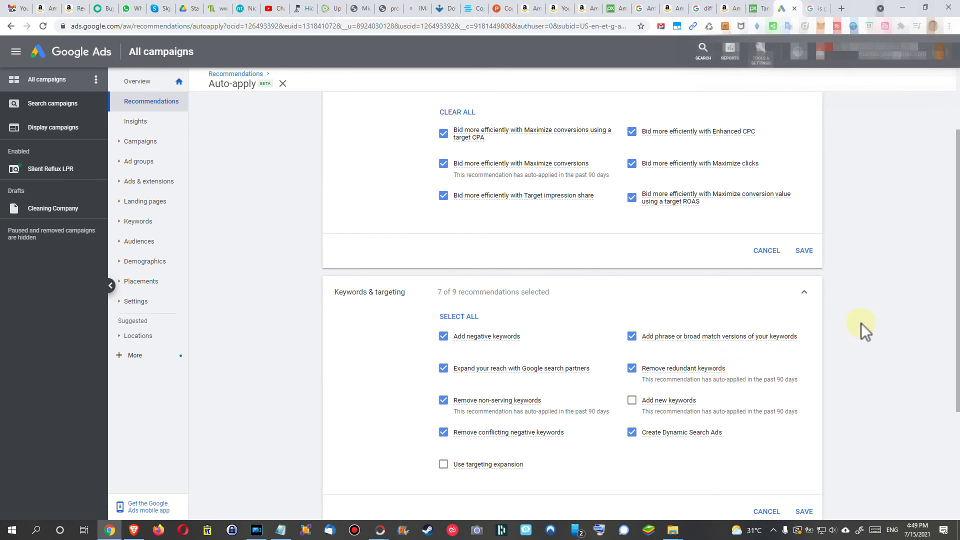
pyautogui.scroll(-2, 874, 333)
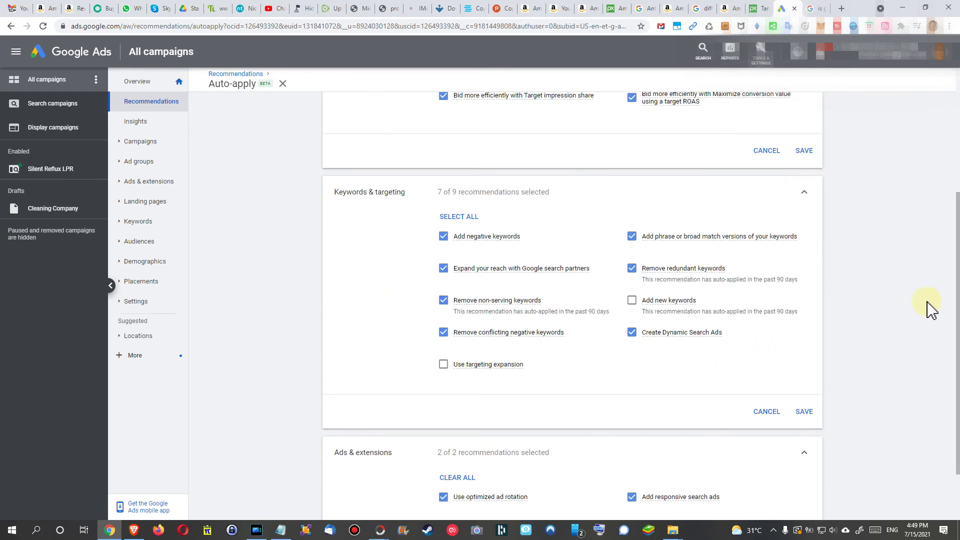
# - Save the Keywords & targeting auto-apply settings with 7 of 9 options on and 'Add new keywords' off
pyautogui.click(803, 411)
pyautogui.scroll(-2, 840, 378)
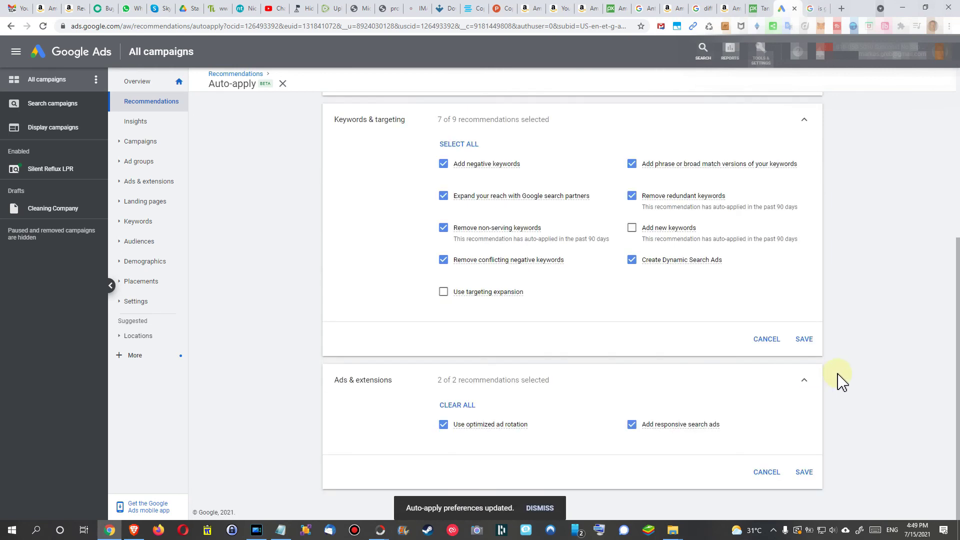
pyautogui.scroll(5, 915, 320)
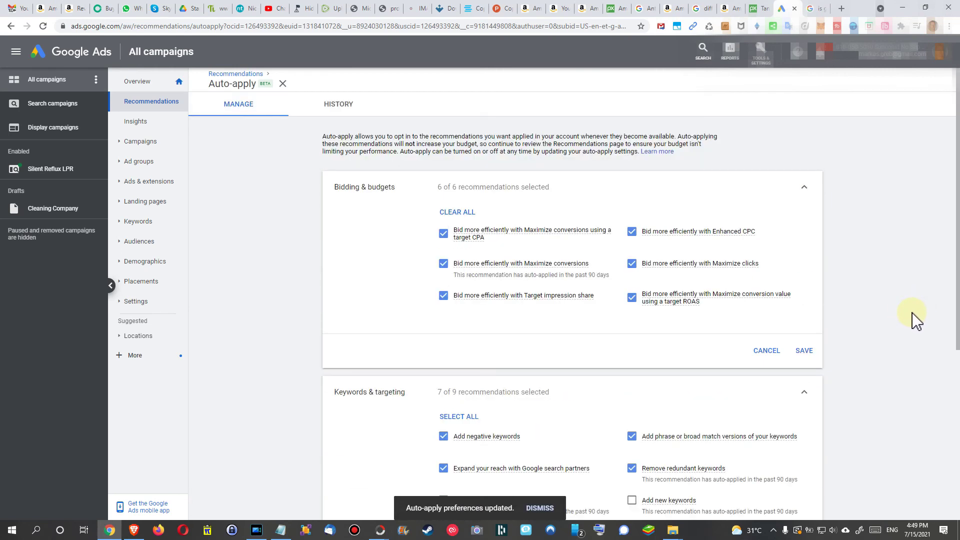